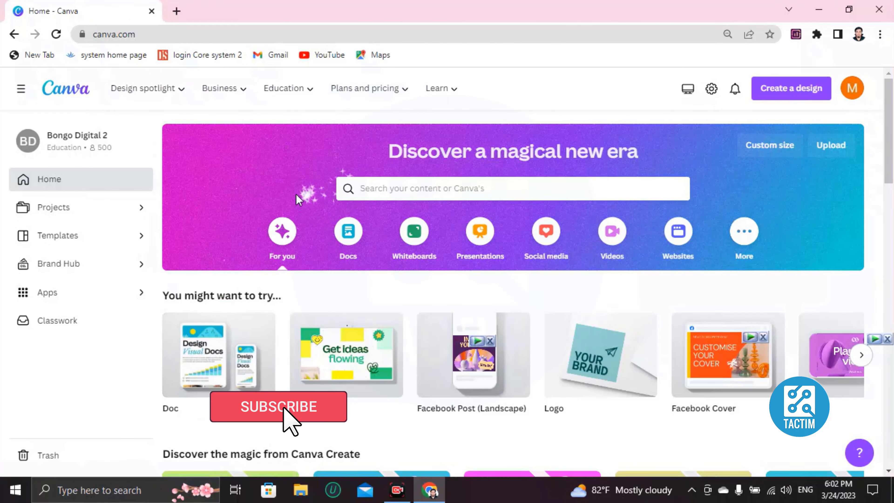
- Search Canva's templates for "facebook profile picture"
{"action": "left_click", "coordinate": [390, 188]}
{"action": "type", "text": "fac"}
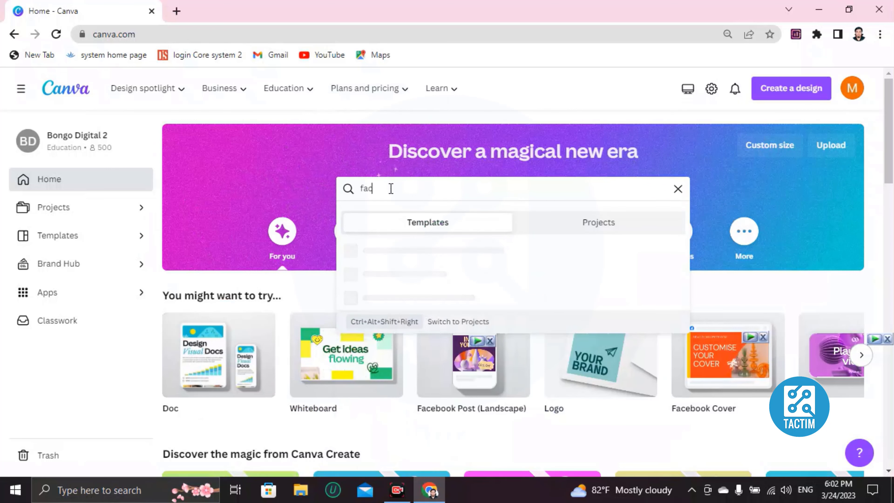
{"action": "type", "text": "ebook pr"}
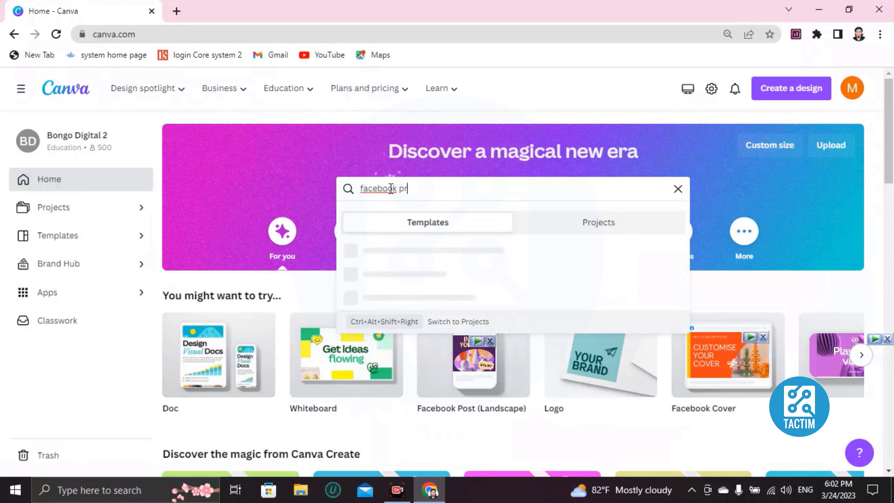
{"action": "type", "text": "ofile picture"}
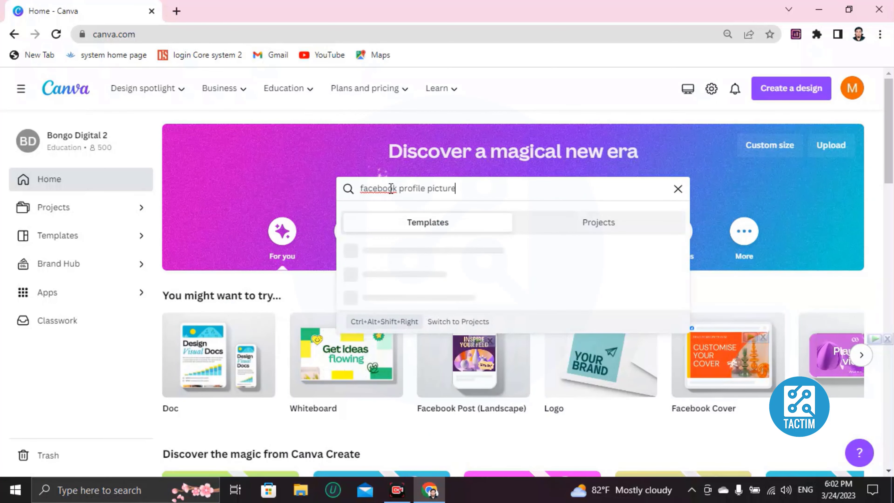
{"action": "key", "text": "Return"}
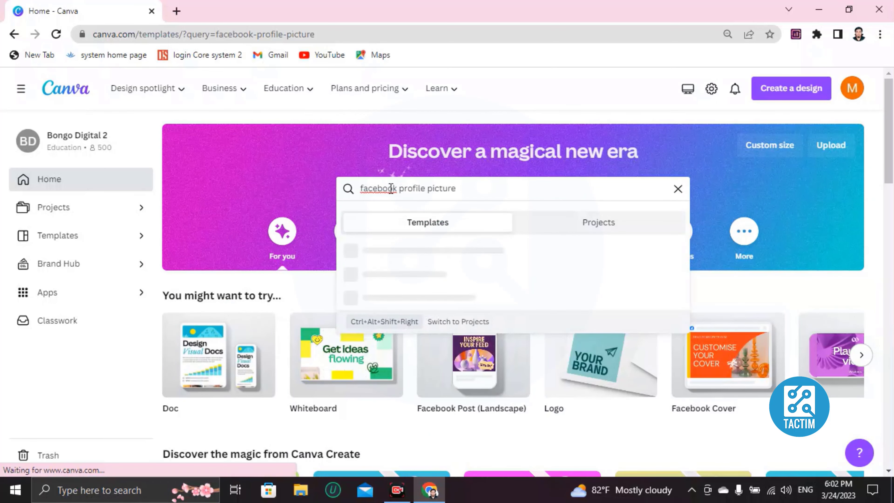
- Open the Modern Futuristic Facebook Profile Picture template for customizing
{"action": "scroll", "coordinate": [392, 205], "scroll_direction": "down", "scroll_amount": 3}
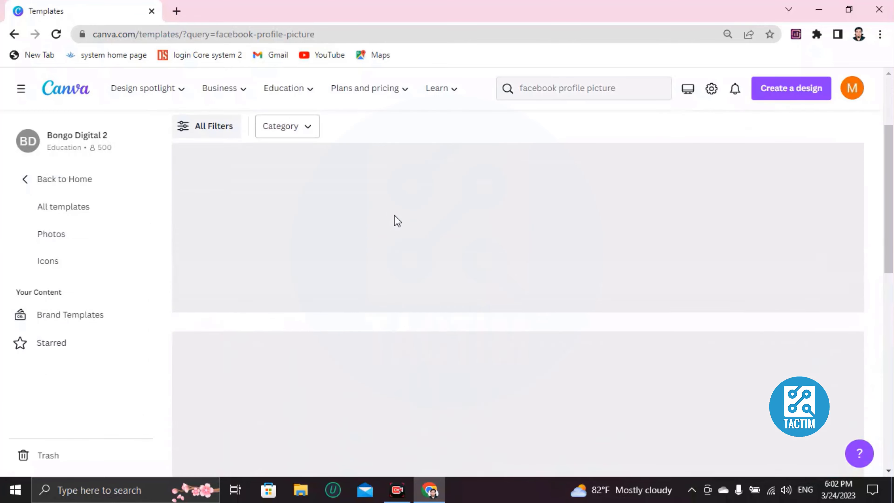
{"action": "scroll", "coordinate": [389, 268], "scroll_direction": "down", "scroll_amount": 10}
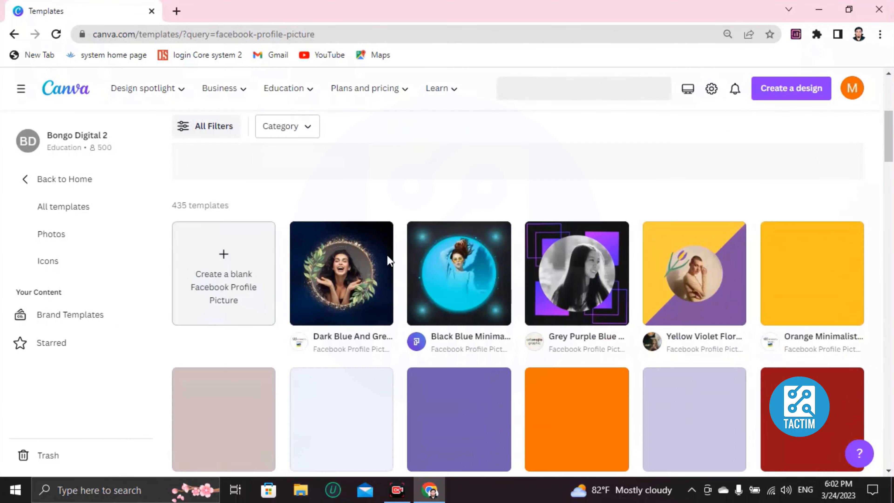
{"action": "scroll", "coordinate": [387, 283], "scroll_direction": "down", "scroll_amount": 4}
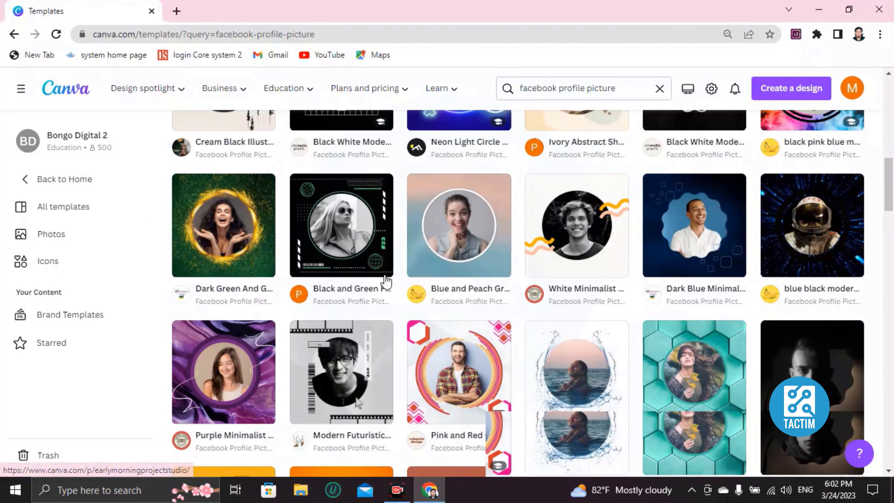
{"action": "scroll", "coordinate": [387, 282], "scroll_direction": "up", "scroll_amount": 4}
{"action": "scroll", "coordinate": [422, 317], "scroll_direction": "down", "scroll_amount": 3}
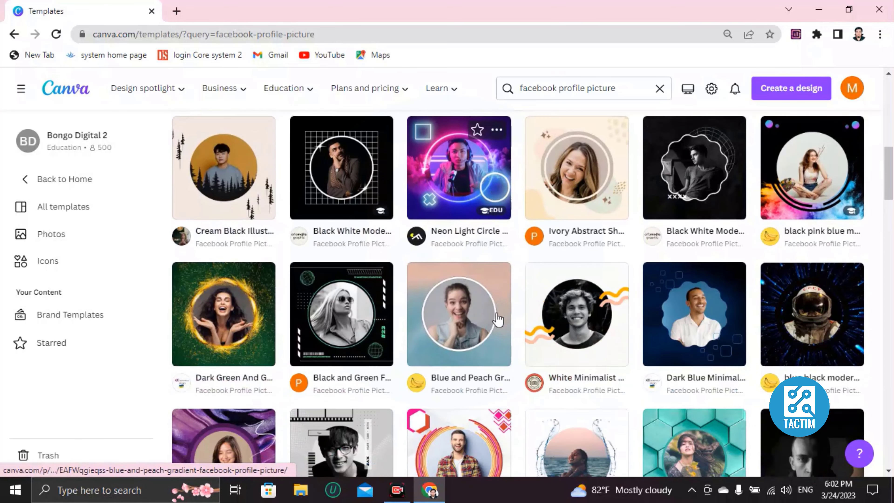
{"action": "scroll", "coordinate": [479, 326], "scroll_direction": "down", "scroll_amount": 3}
{"action": "scroll", "coordinate": [480, 326], "scroll_direction": "up", "scroll_amount": 6}
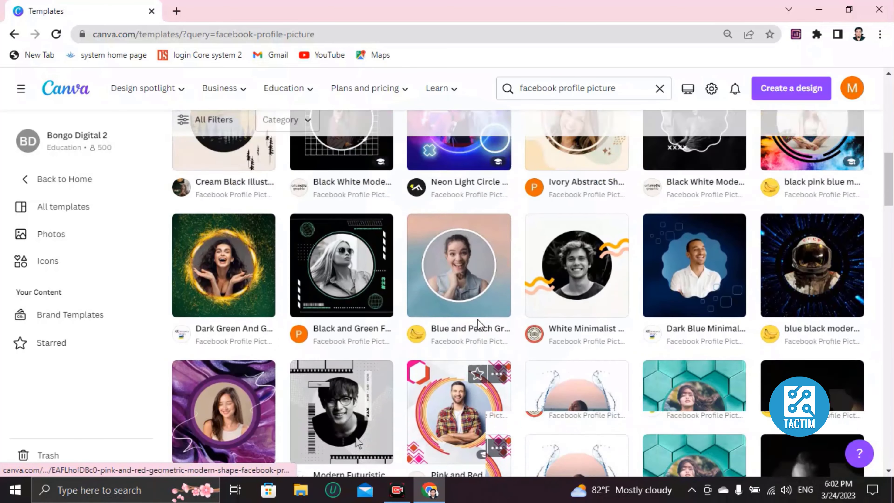
{"action": "scroll", "coordinate": [479, 326], "scroll_direction": "down", "scroll_amount": 8}
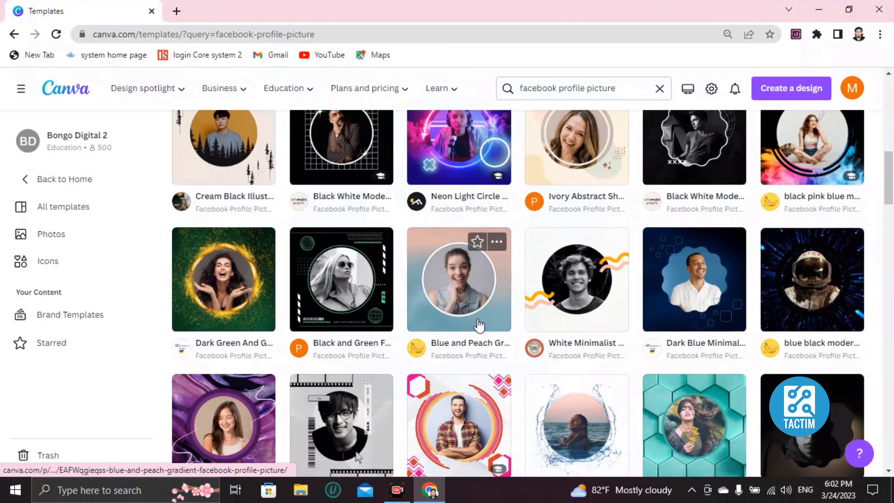
{"action": "scroll", "coordinate": [476, 319], "scroll_direction": "down", "scroll_amount": 3}
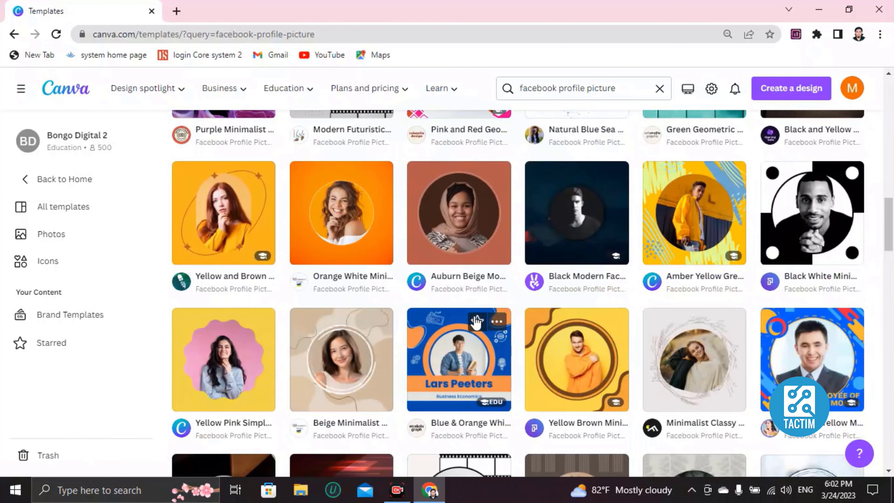
{"action": "scroll", "coordinate": [476, 320], "scroll_direction": "up", "scroll_amount": 6}
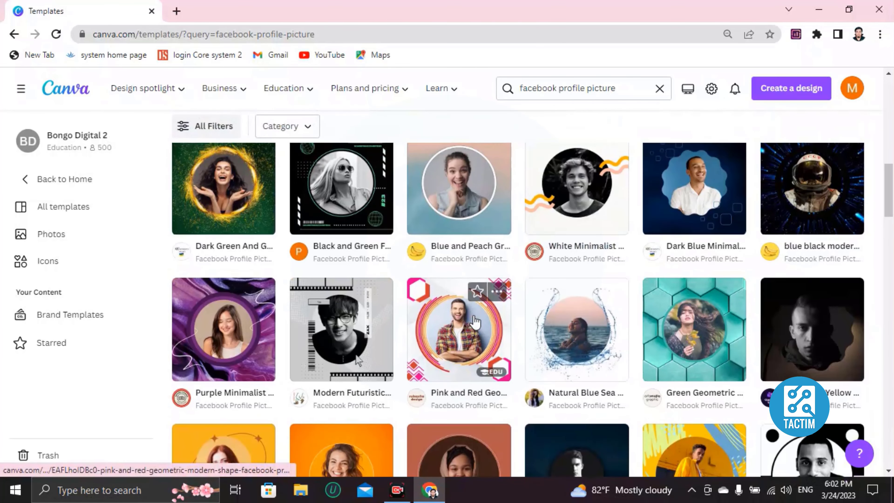
{"action": "left_click", "coordinate": [320, 350]}
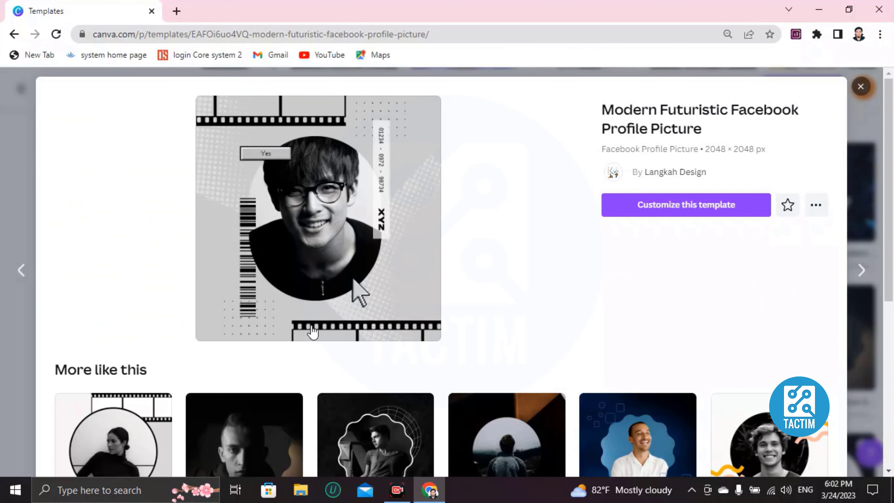
{"action": "left_click", "coordinate": [634, 208]}
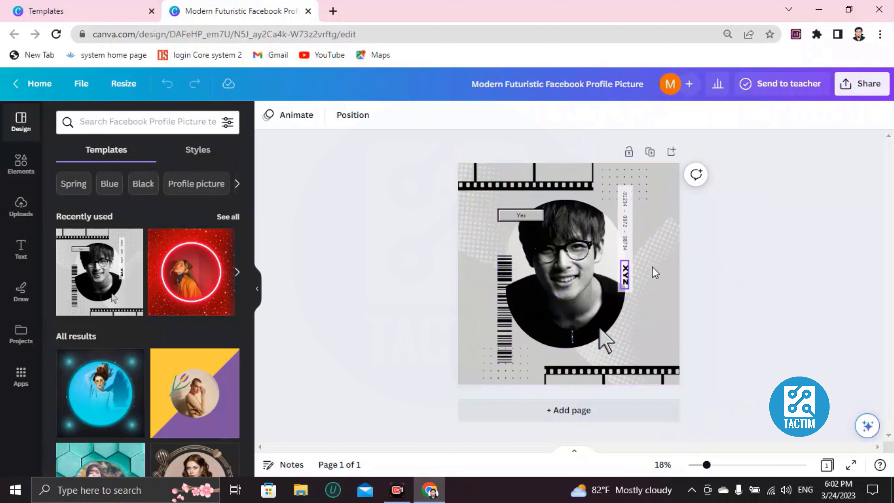
- Delete the template's sample portrait photo from the circular frame
{"action": "left_click", "coordinate": [655, 195]}
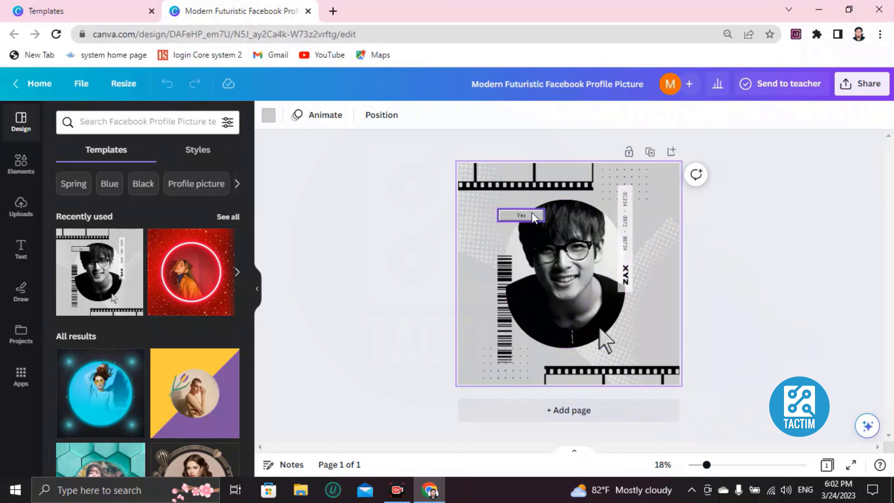
{"action": "left_click", "coordinate": [552, 249]}
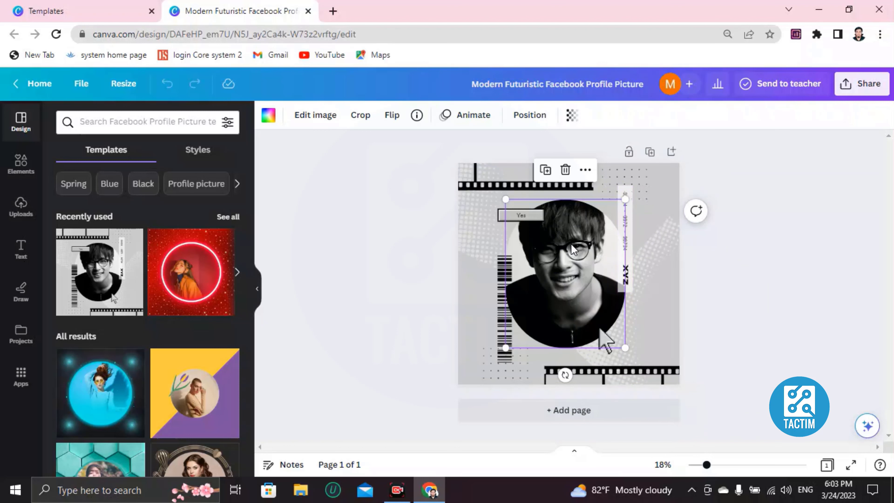
{"action": "key", "text": "Delete"}
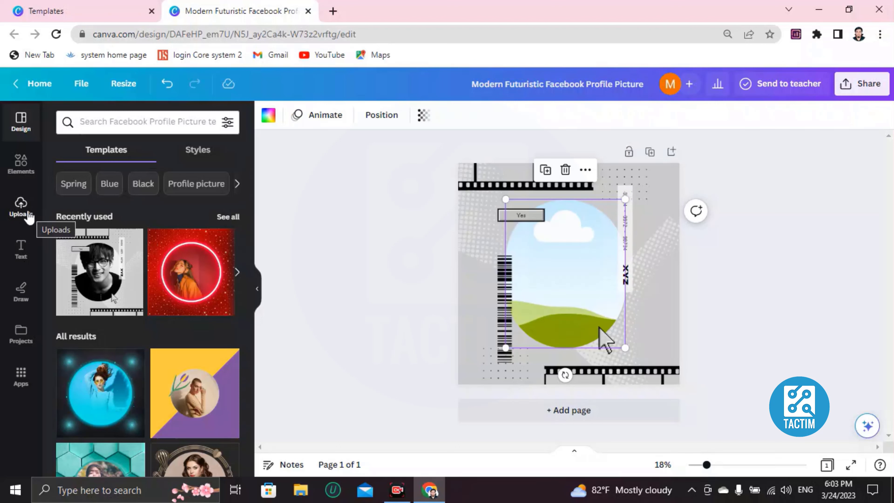
- Place one of the uploaded portrait photos into the empty circular frame
{"action": "left_click", "coordinate": [21, 208]}
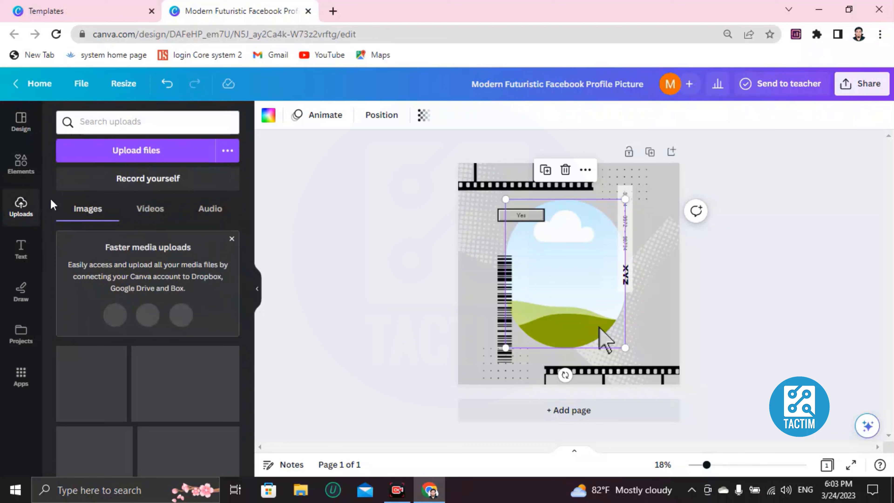
{"action": "left_click", "coordinate": [127, 160]}
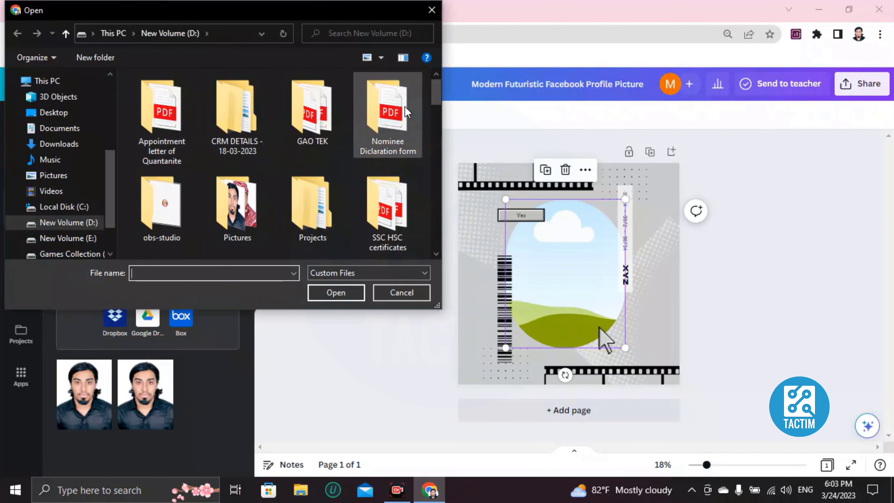
{"action": "left_click", "coordinate": [432, 11]}
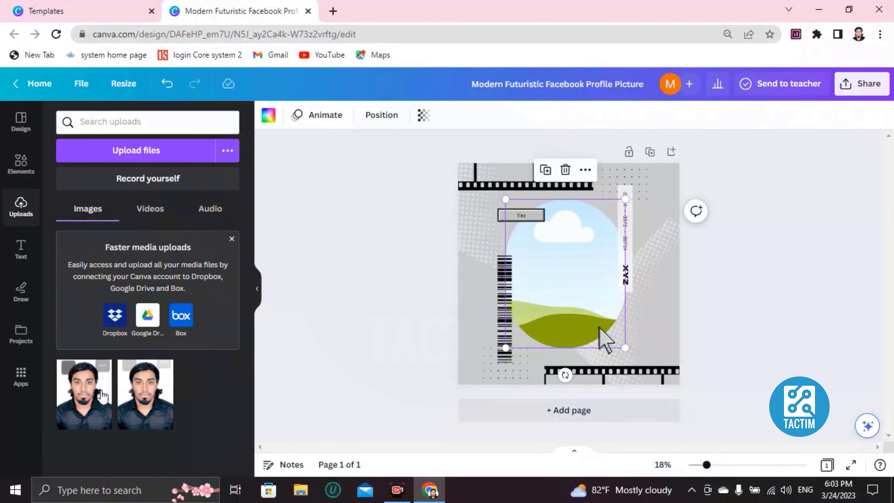
{"action": "left_click_drag", "start_coordinate": [93, 405], "coordinate": [544, 268]}
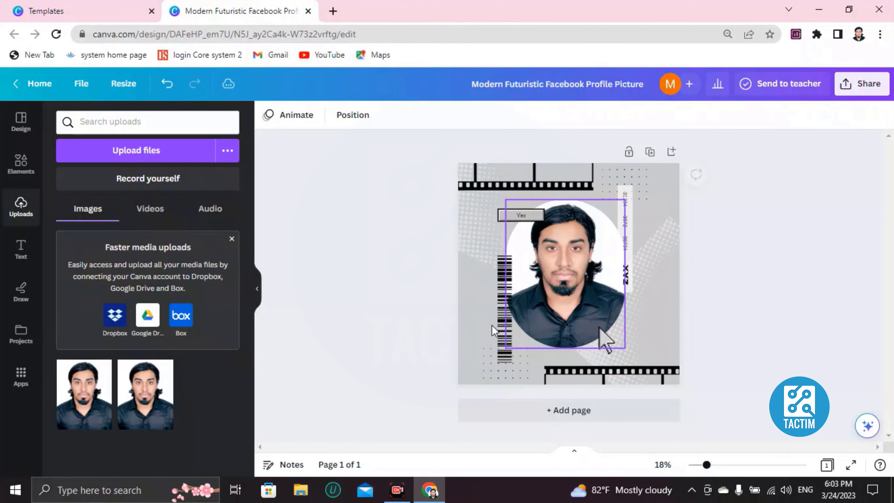
- Change the page background to the black-to-gold gradient
{"action": "left_click", "coordinate": [571, 268]}
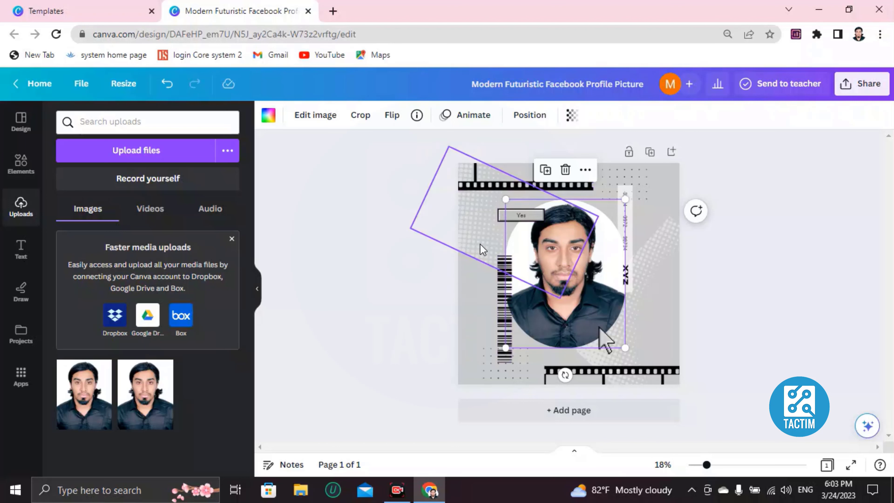
{"action": "left_click", "coordinate": [654, 185]}
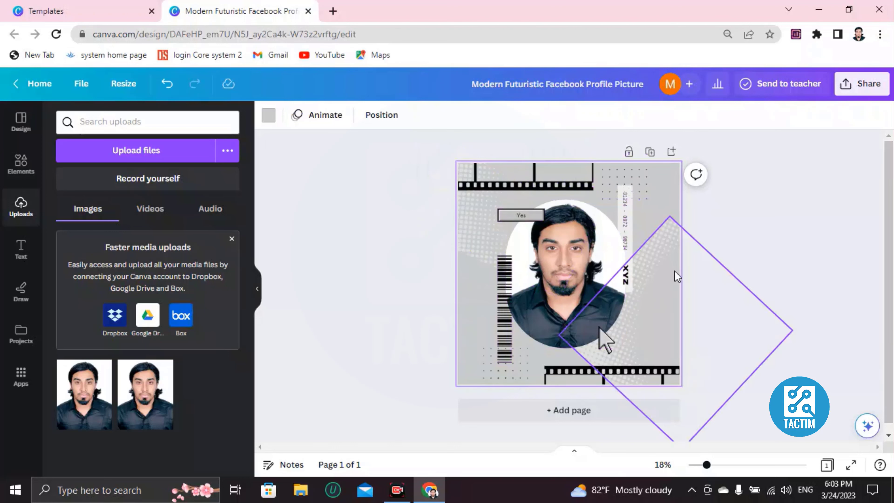
{"action": "left_click", "coordinate": [269, 116]}
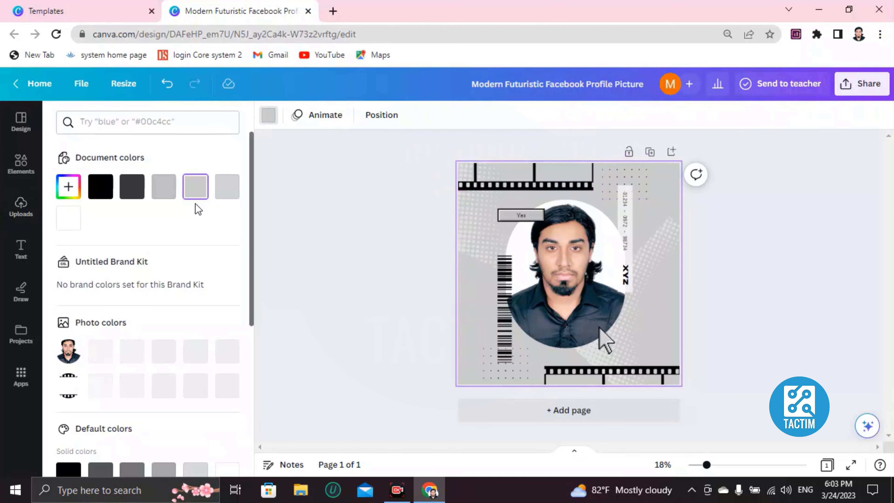
{"action": "scroll", "coordinate": [110, 319], "scroll_direction": "down", "scroll_amount": 8}
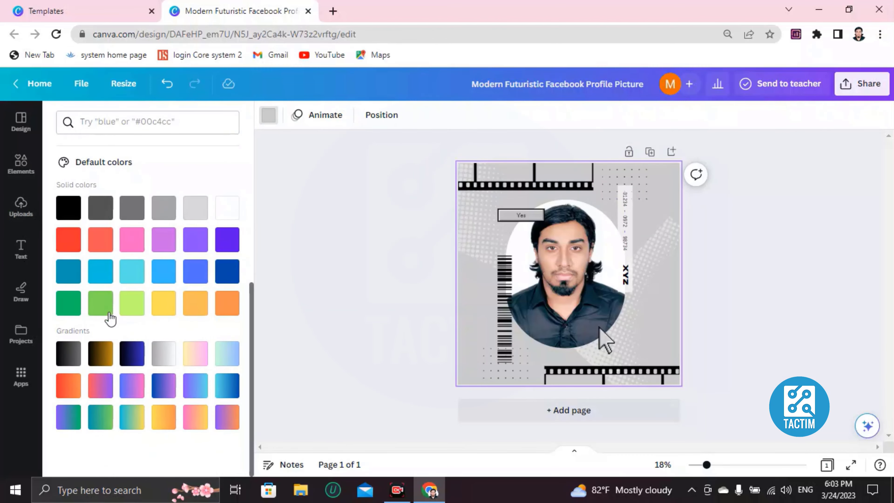
{"action": "left_click", "coordinate": [101, 363]}
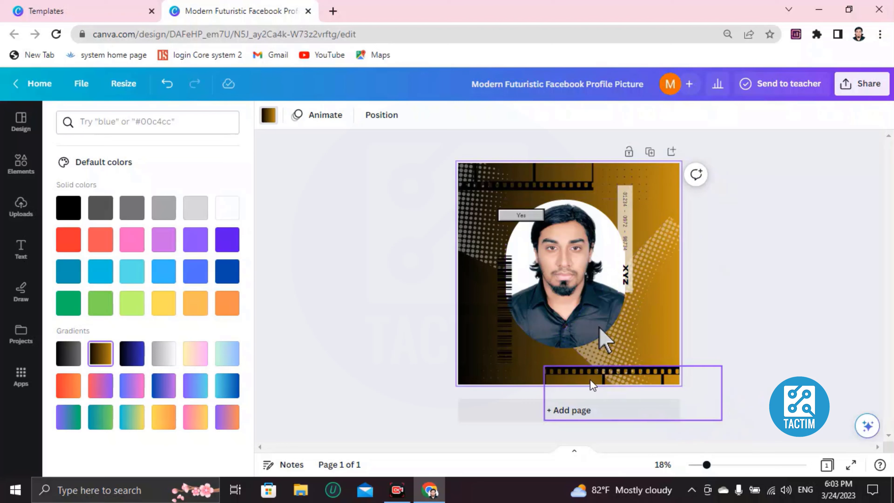
- Delete the bottom and top film-strip decorations and the barcode beside the portrait
{"action": "left_click", "coordinate": [584, 376]}
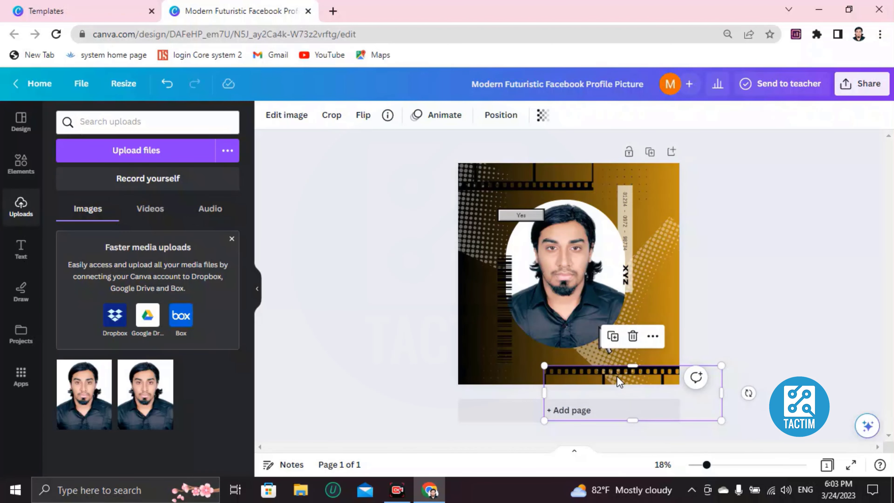
{"action": "left_click", "coordinate": [601, 329]}
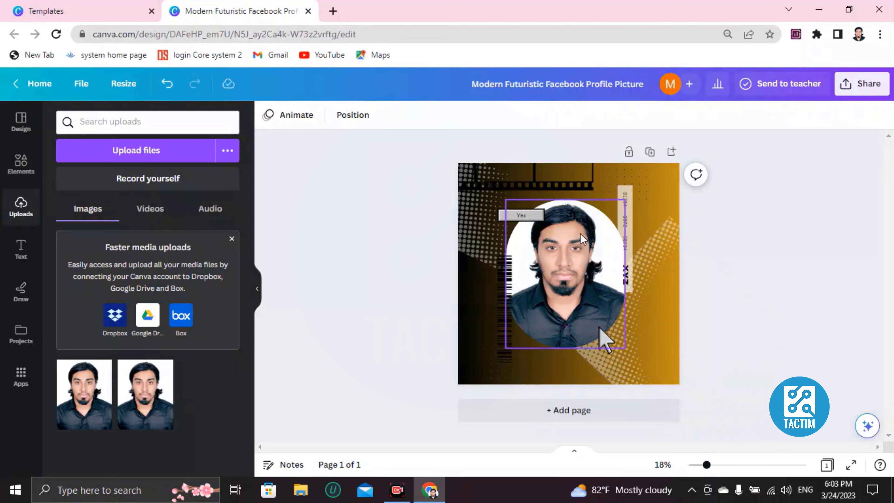
{"action": "left_click", "coordinate": [571, 182]}
{"action": "key", "text": "Delete"}
{"action": "left_click", "coordinate": [507, 335]}
{"action": "key", "text": "Delete"}
{"action": "left_click", "coordinate": [508, 335]}
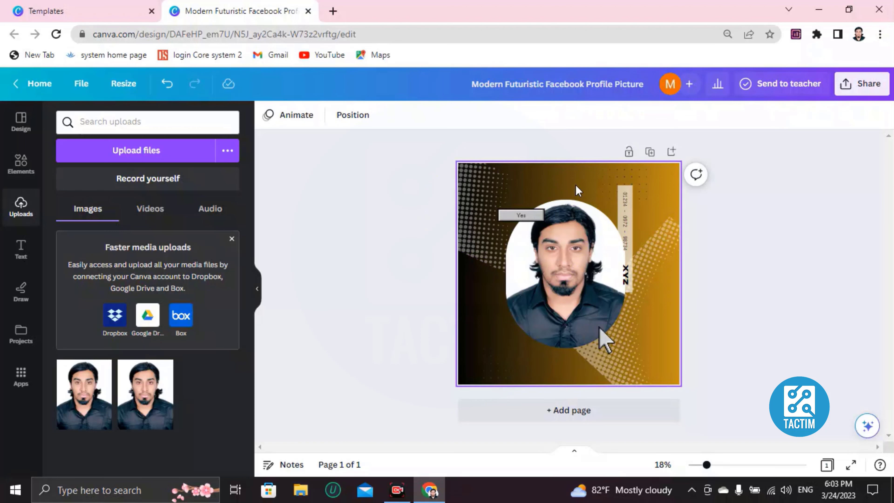
- Add the revolver graphic from recently used elements, then delete it again
{"action": "left_click", "coordinate": [626, 199]}
{"action": "left_click", "coordinate": [21, 162]}
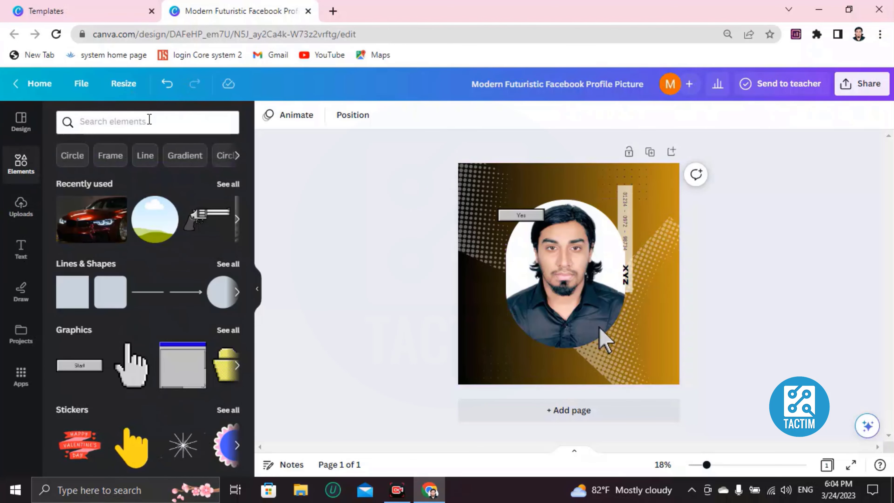
{"action": "left_click", "coordinate": [207, 216]}
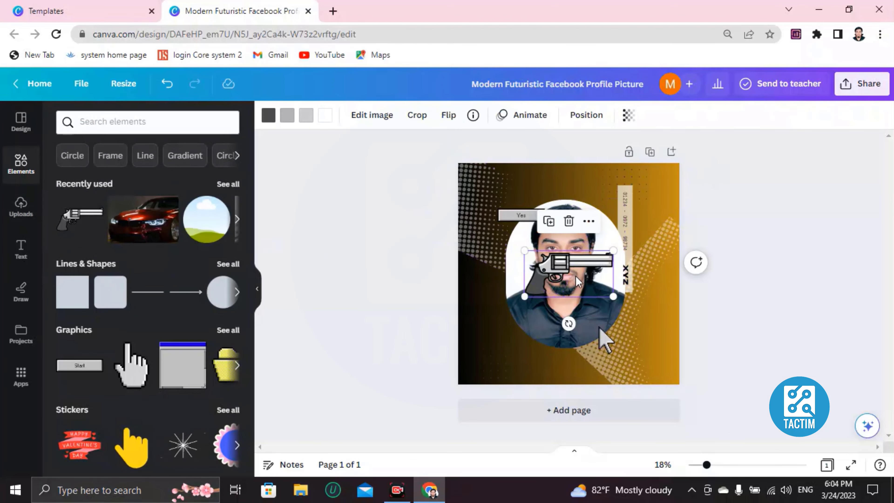
{"action": "key", "text": "Delete"}
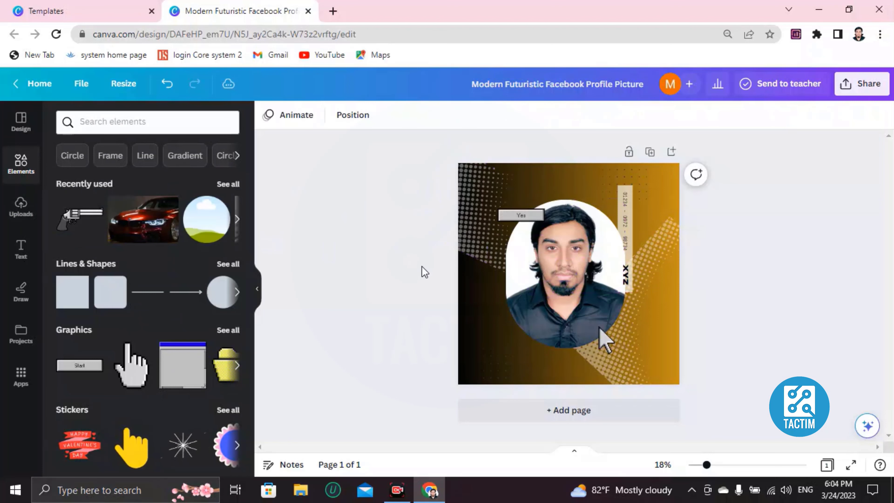
- Search the elements library for "gun"
{"action": "left_click", "coordinate": [91, 123]}
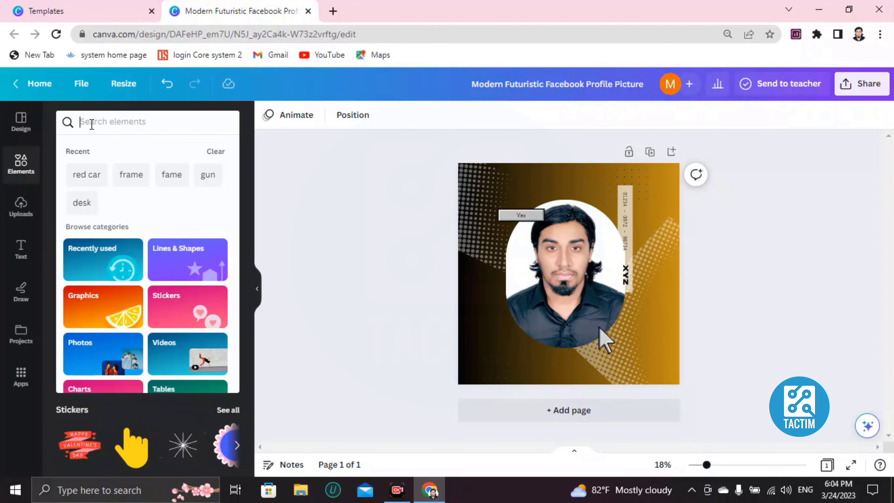
{"action": "type", "text": "gun"}
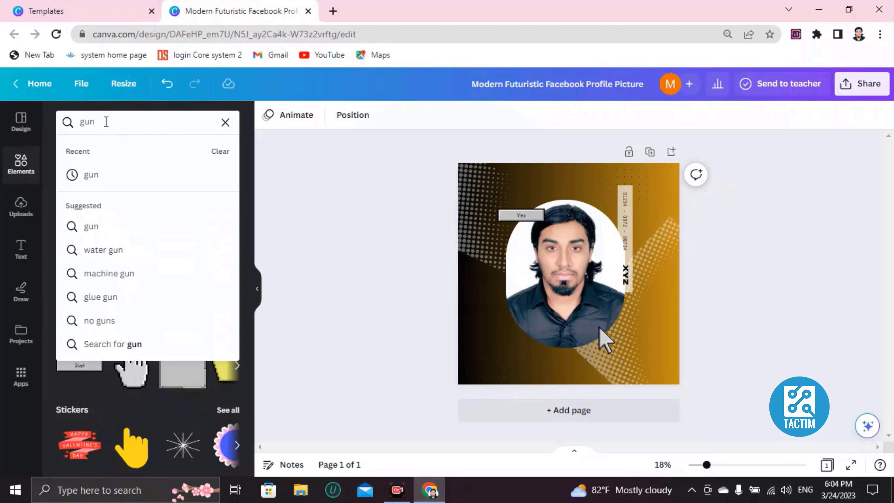
{"action": "key", "text": "Return"}
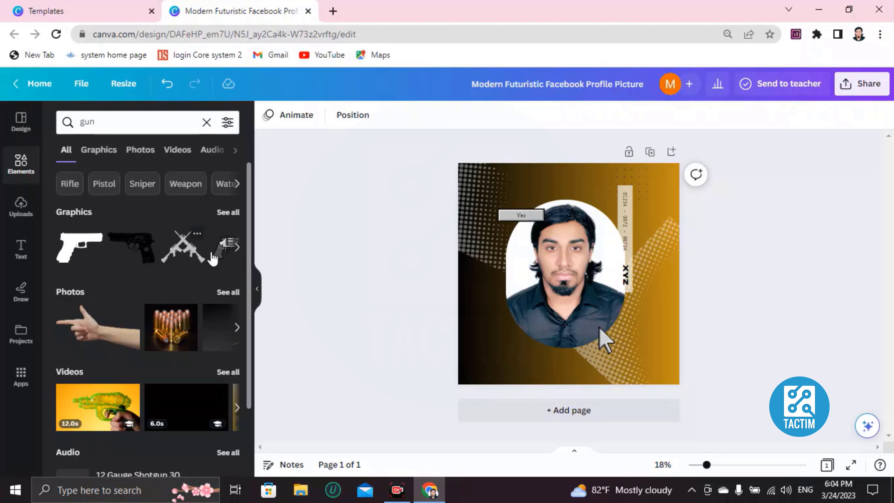
- Add a revolver graphic from the gun results and place it at the left edge of the portrait
{"action": "left_click", "coordinate": [230, 250]}
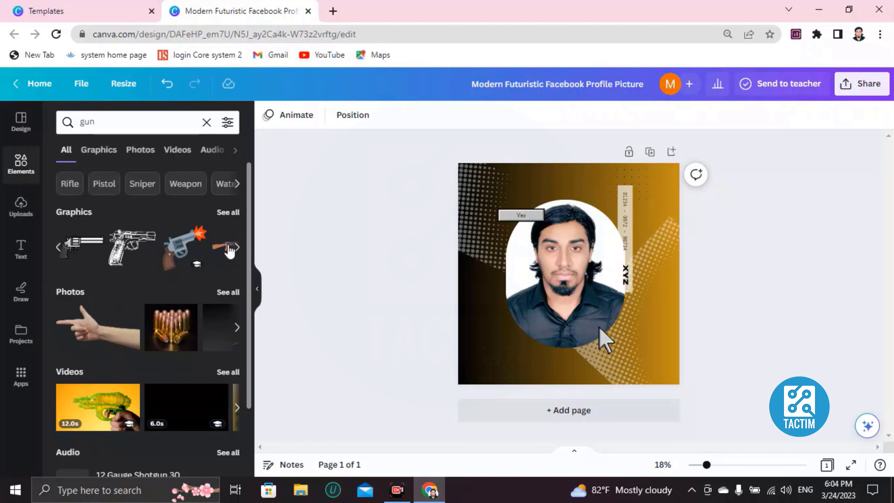
{"action": "left_click", "coordinate": [90, 253]}
{"action": "left_click_drag", "start_coordinate": [555, 218], "coordinate": [474, 255]}
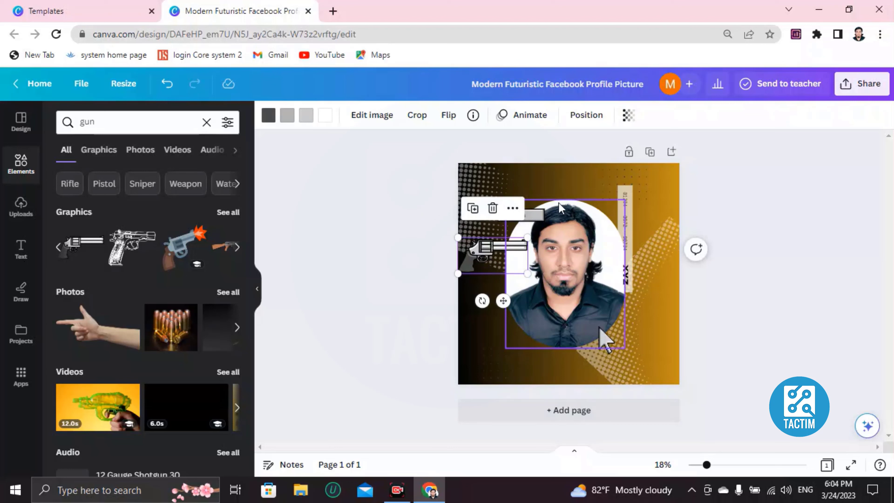
{"action": "left_click", "coordinate": [591, 178]}
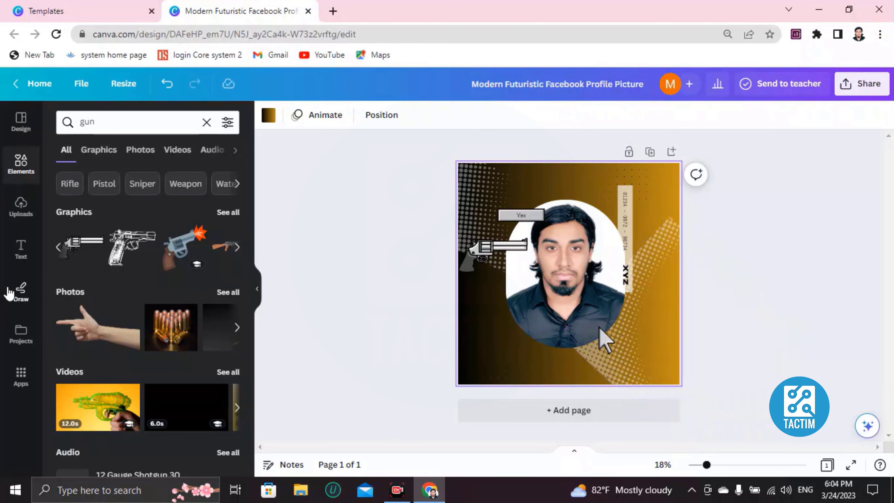
- Add the "GLOW" text style and shrink it to size 165, positioned above the portrait
{"action": "left_click", "coordinate": [32, 256]}
{"action": "scroll", "coordinate": [190, 278], "scroll_direction": "down", "scroll_amount": 5}
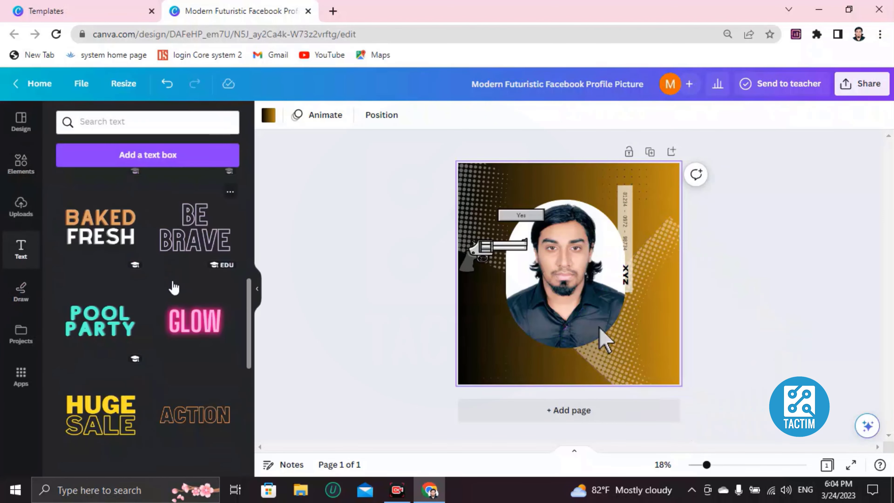
{"action": "left_click", "coordinate": [195, 320]}
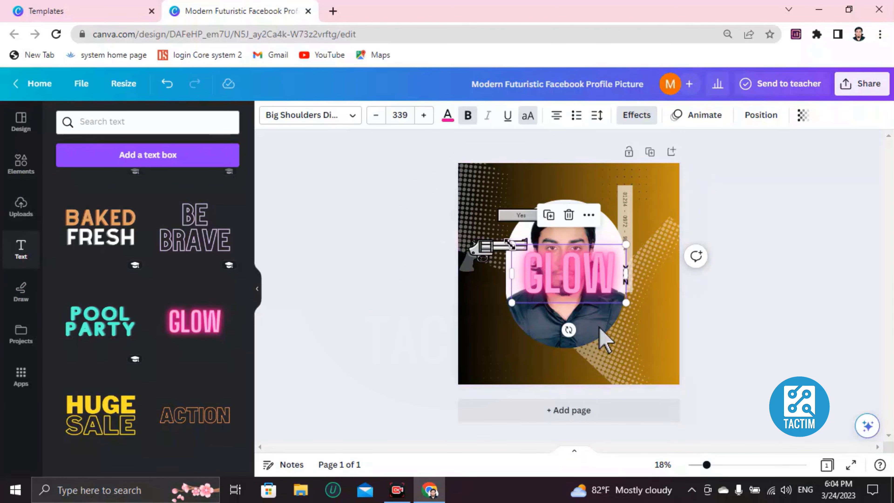
{"action": "left_click_drag", "start_coordinate": [510, 246], "coordinate": [574, 191]}
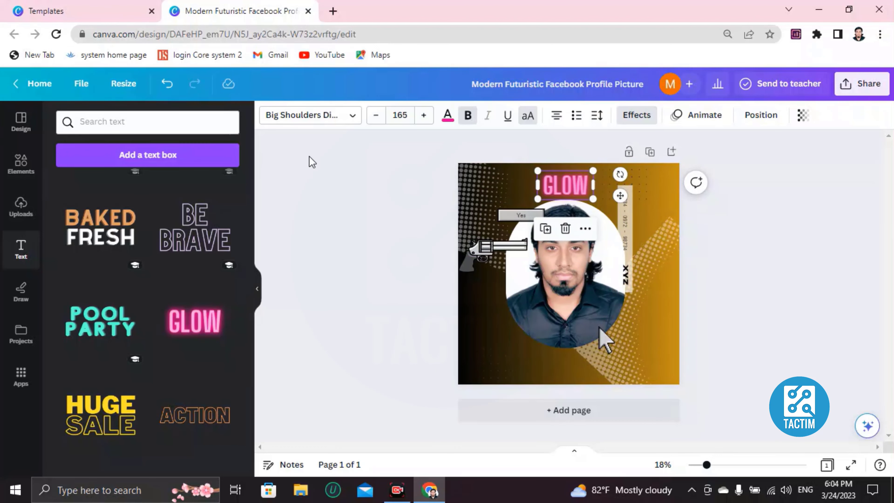
- Open the "Red Modern Facebook Profile picture" template from the templates page for customization
{"action": "left_click", "coordinate": [46, 11]}
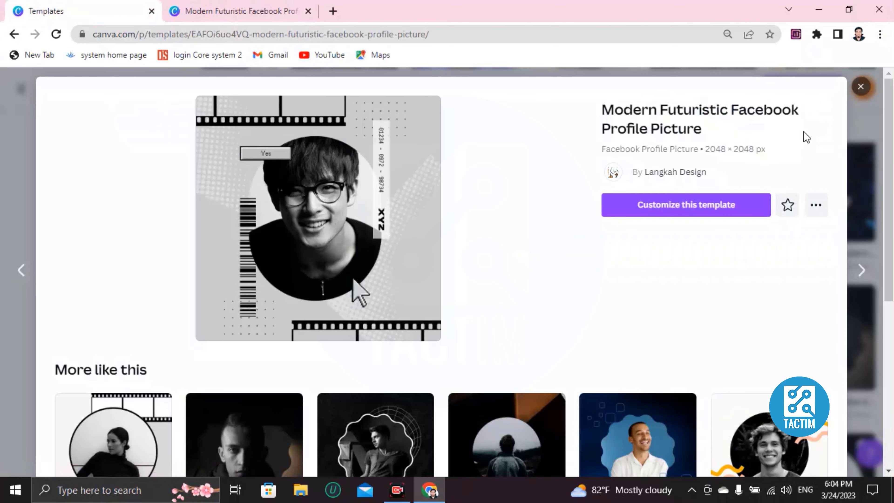
{"action": "left_click", "coordinate": [860, 88]}
{"action": "scroll", "coordinate": [435, 255], "scroll_direction": "down", "scroll_amount": 3}
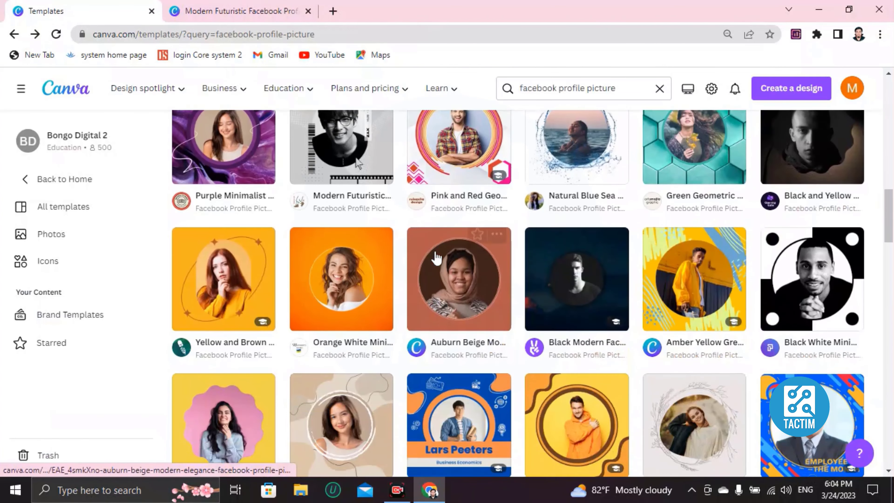
{"action": "scroll", "coordinate": [437, 257], "scroll_direction": "down", "scroll_amount": 5}
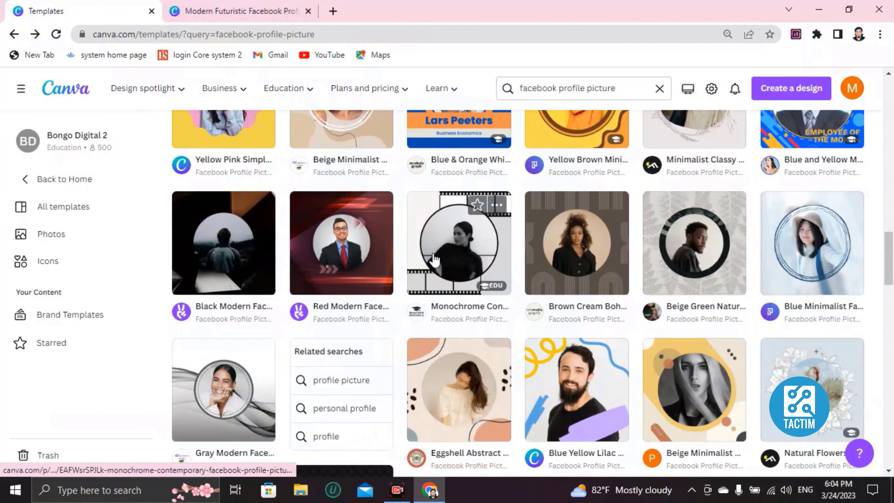
{"action": "left_click", "coordinate": [380, 257]}
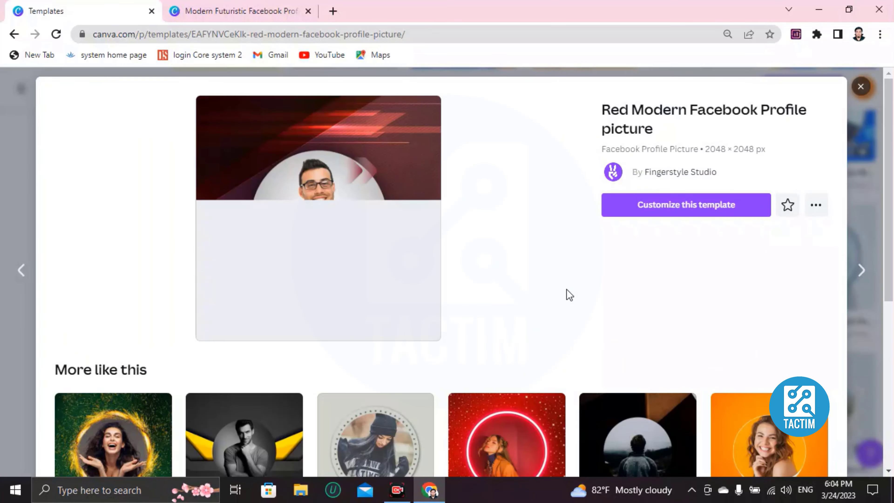
{"action": "left_click", "coordinate": [675, 204]}
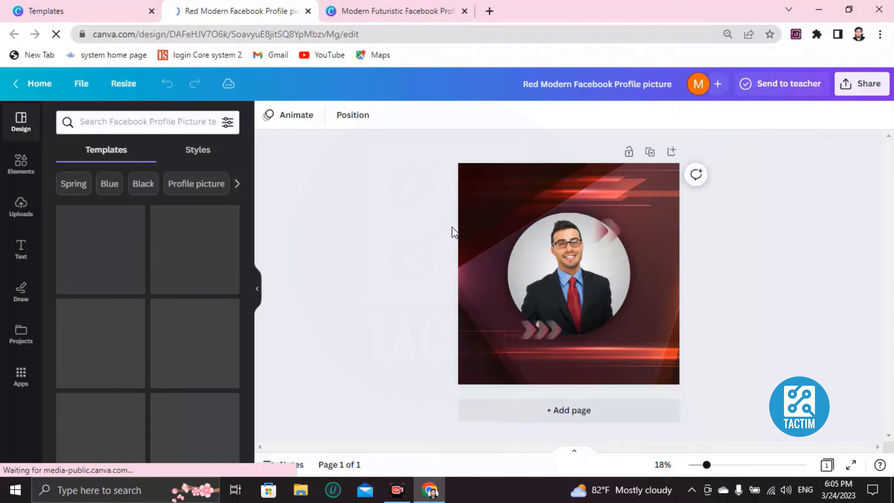
- Remove the man's photo from the template's circular frame
{"action": "left_click", "coordinate": [581, 276]}
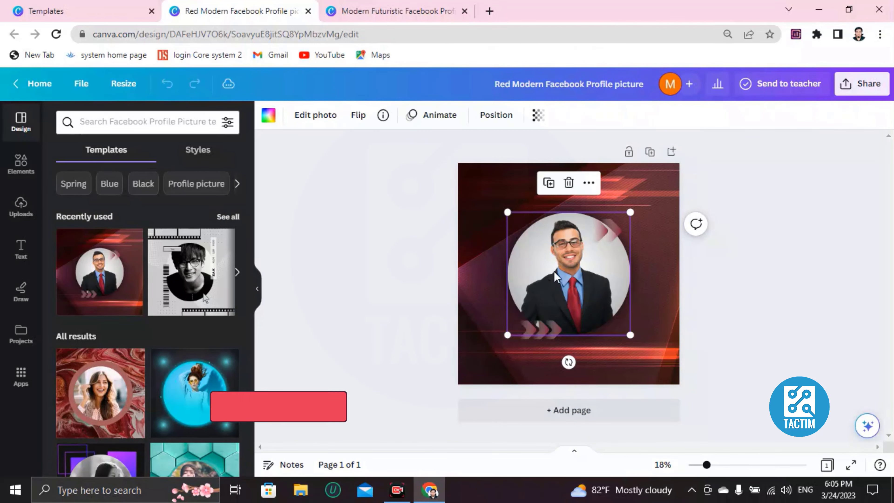
{"action": "key", "text": "Delete"}
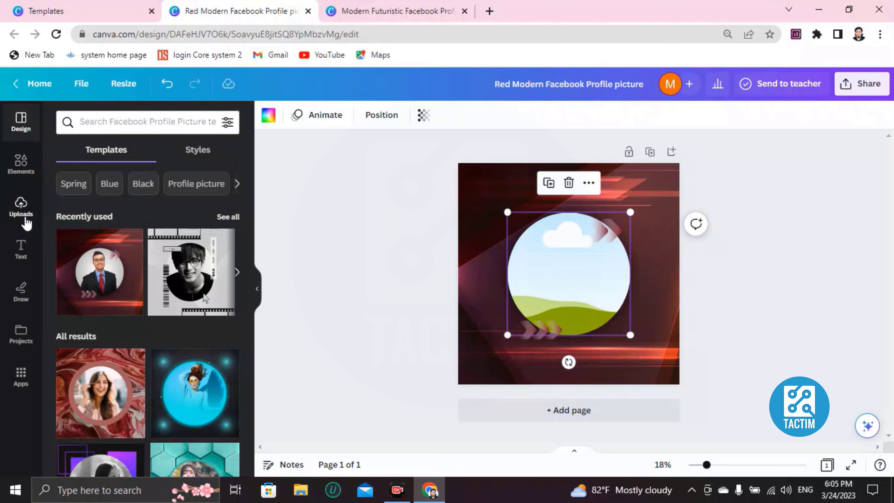
{"action": "left_click", "coordinate": [24, 208]}
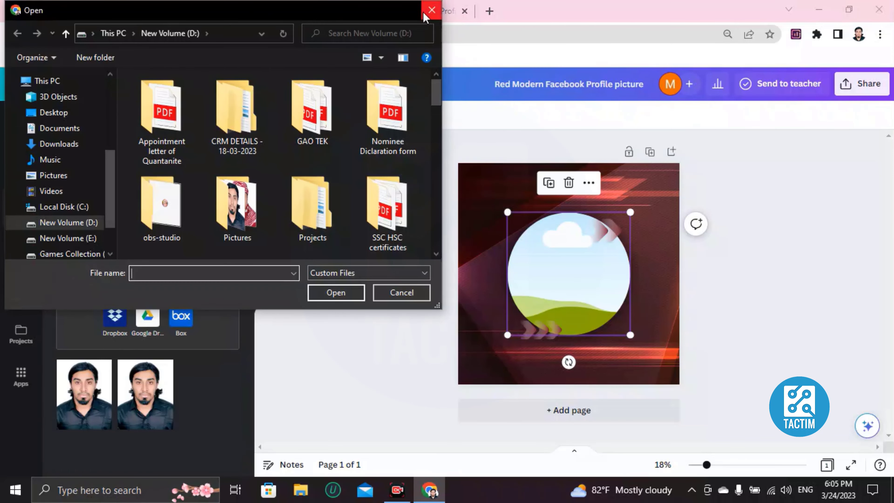
{"action": "left_click", "coordinate": [432, 8]}
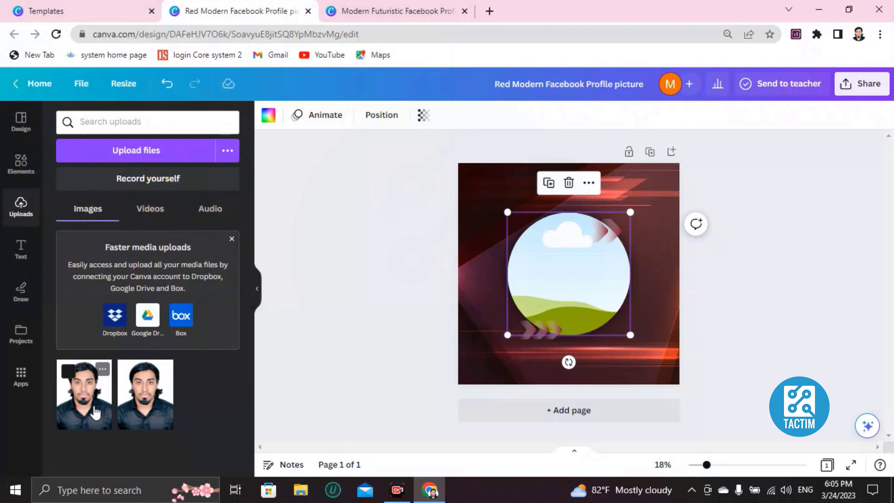
{"action": "left_click_drag", "start_coordinate": [584, 304], "coordinate": [577, 303]}
{"action": "key", "text": "Delete"}
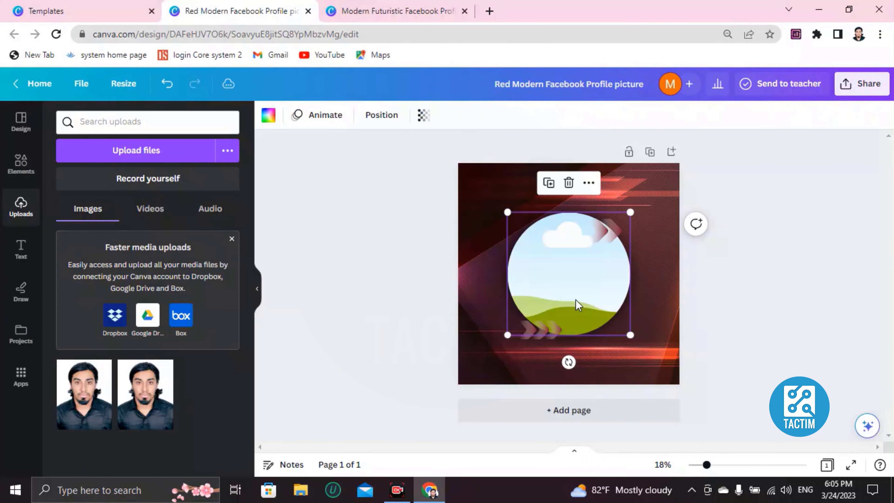
- Search the elements for "red car" and drop the dark red car photo into the circular frame
{"action": "left_click", "coordinate": [22, 164]}
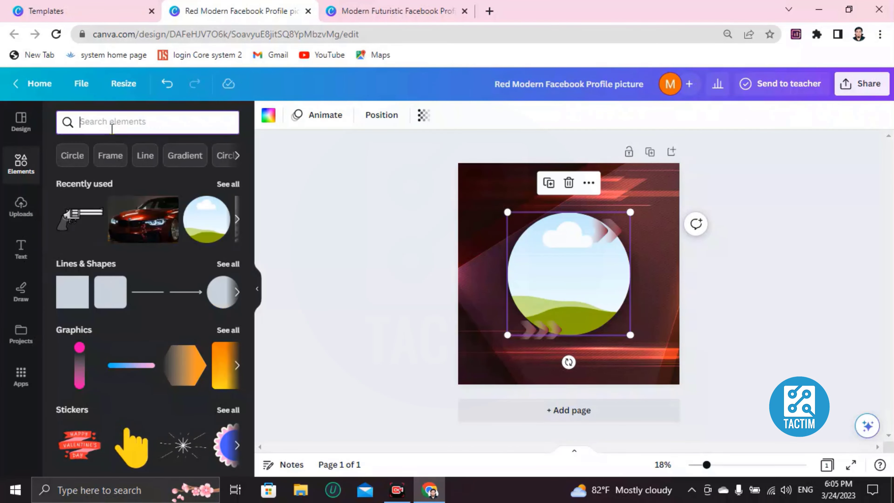
{"action": "left_click", "coordinate": [112, 130]}
{"action": "type", "text": "red caar"}
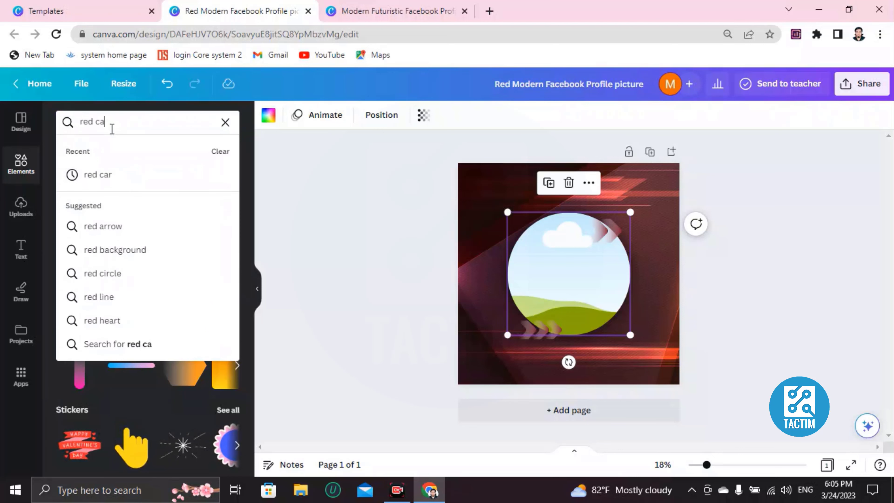
{"action": "key", "text": "BackSpace"}
{"action": "key", "text": "BackSpace"}
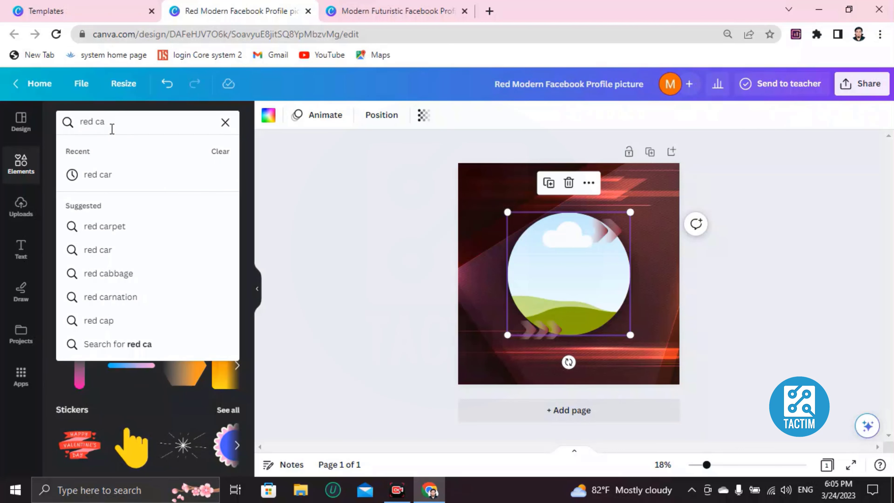
{"action": "type", "text": "r"}
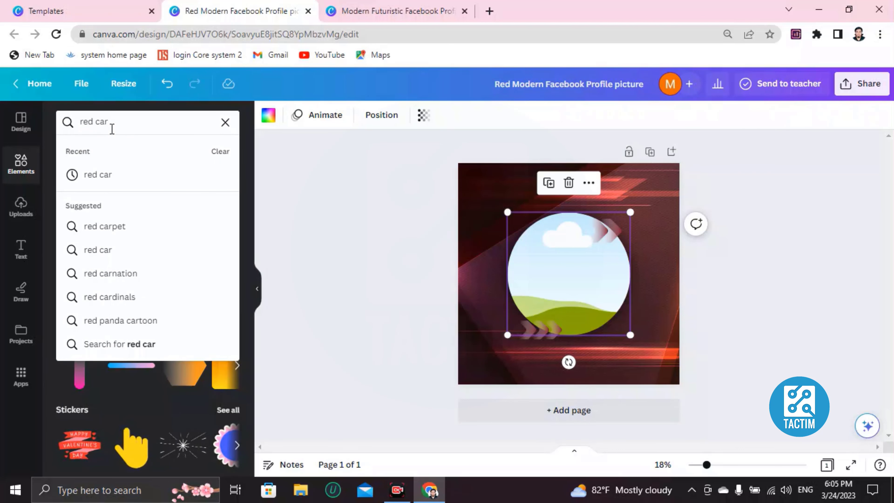
{"action": "key", "text": "Return"}
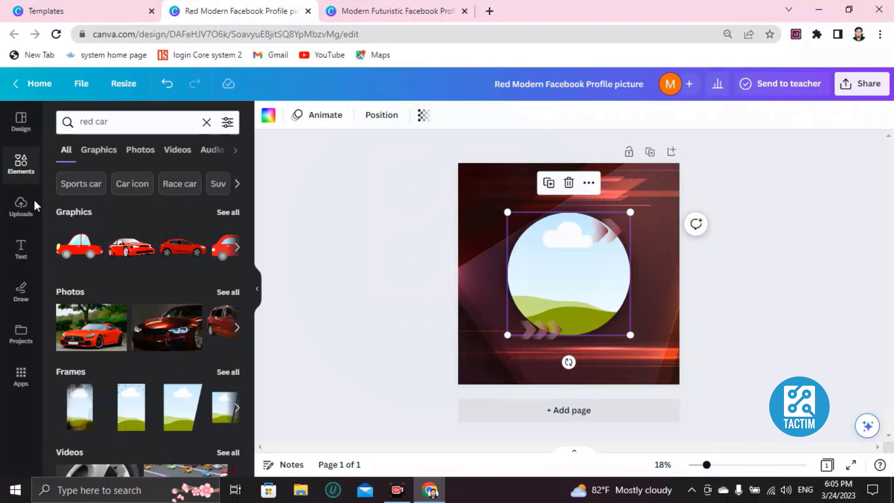
{"action": "left_click_drag", "start_coordinate": [144, 339], "coordinate": [560, 289]}
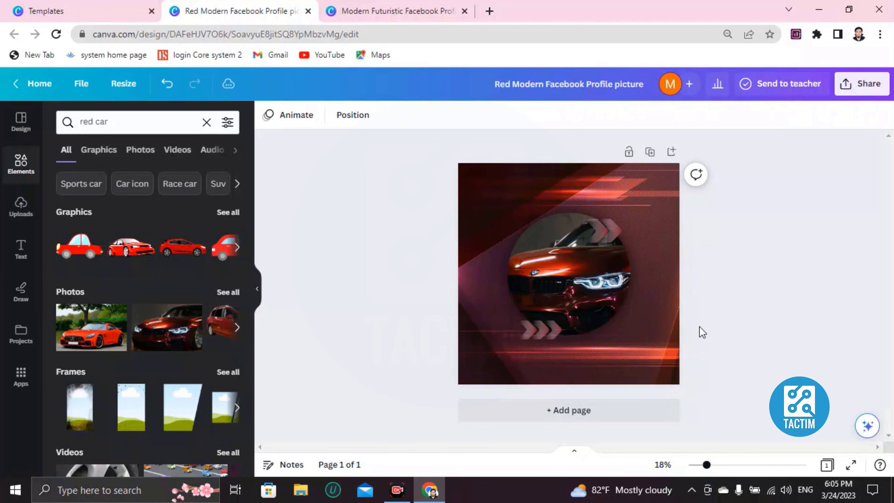
{"action": "left_click", "coordinate": [514, 202]}
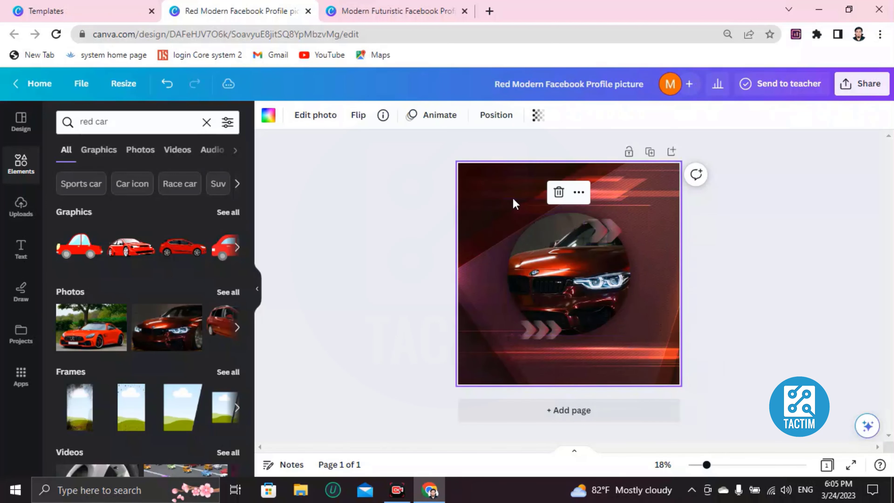
{"action": "left_click", "coordinate": [330, 9]}
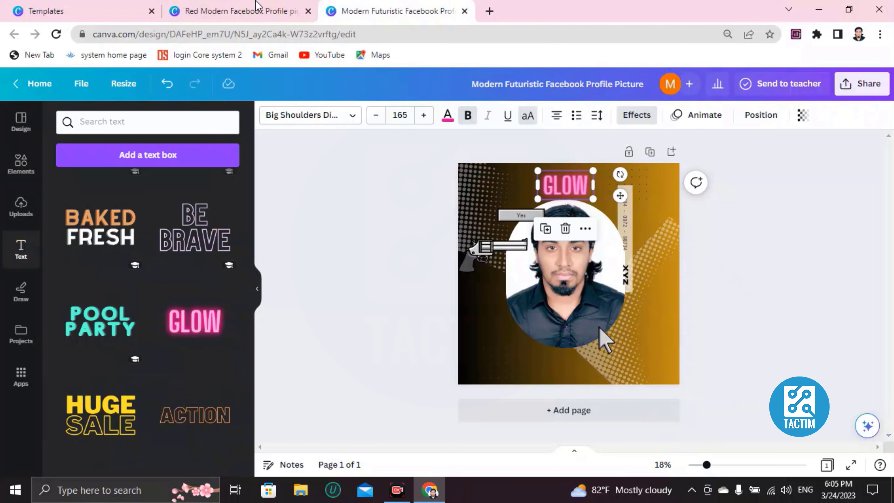
{"action": "left_click", "coordinate": [206, 5]}
{"action": "left_click", "coordinate": [386, 3]}
{"action": "left_click", "coordinate": [266, 9]}
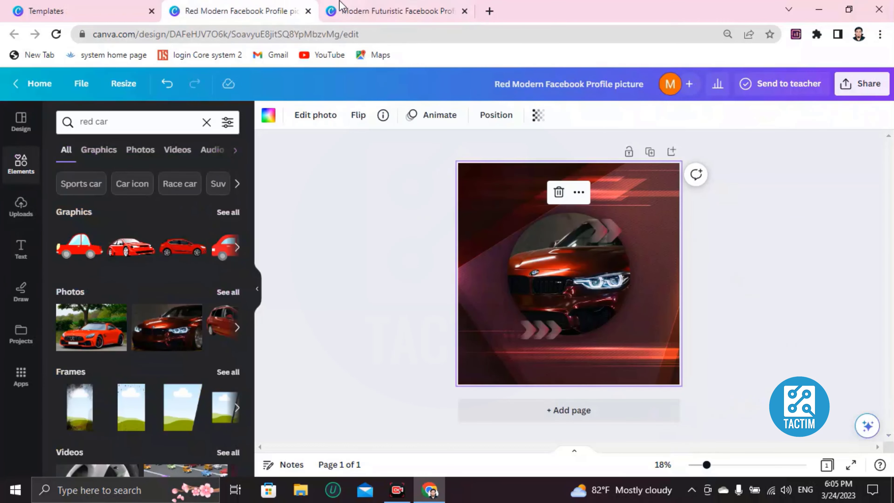
{"action": "left_click", "coordinate": [342, 5]}
{"action": "left_click", "coordinate": [254, 9]}
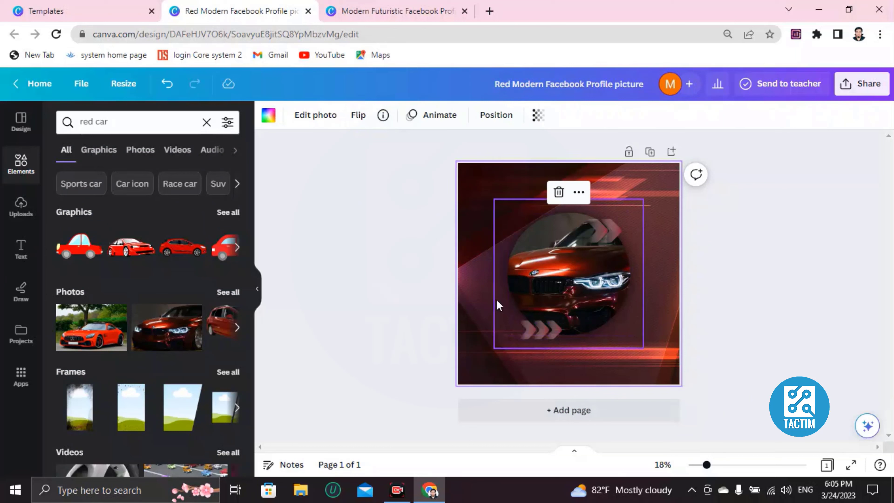
- Open the share options and enter a collaborator's e-mail address in the people-with-access field
{"action": "left_click", "coordinate": [852, 84]}
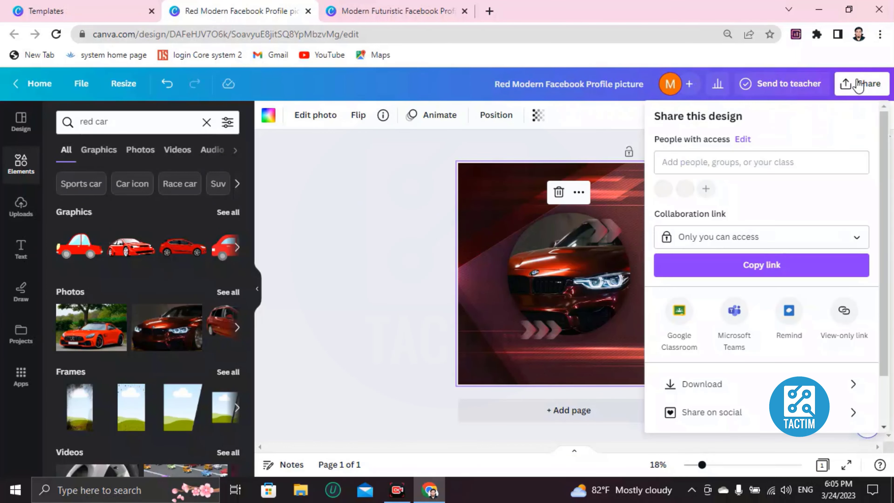
{"action": "scroll", "coordinate": [728, 247], "scroll_direction": "down", "scroll_amount": 2}
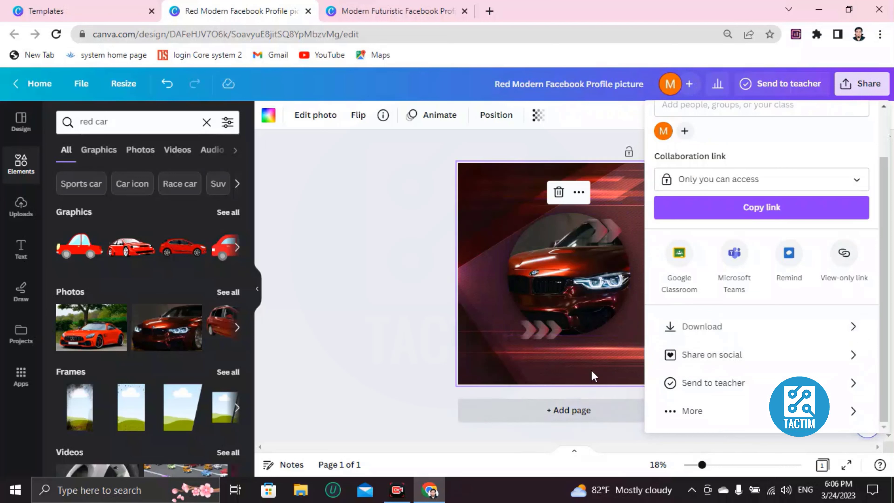
{"action": "scroll", "coordinate": [723, 175], "scroll_direction": "up", "scroll_amount": 2}
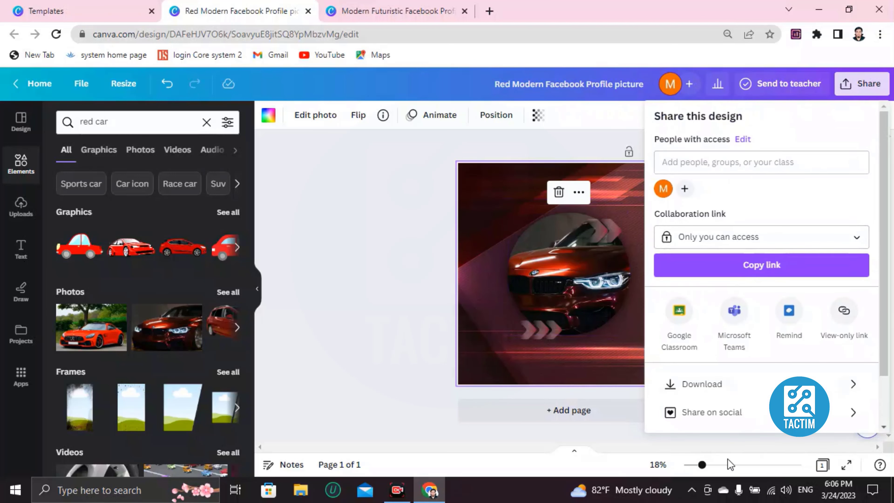
{"action": "left_click", "coordinate": [746, 163]}
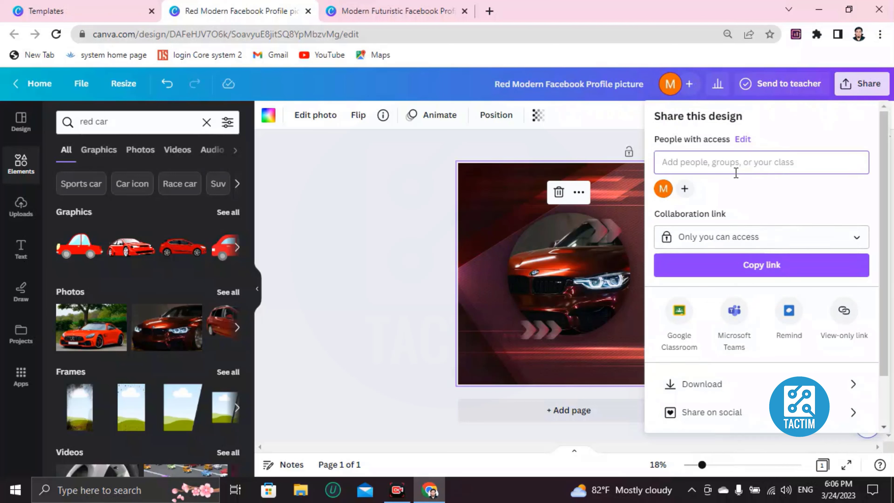
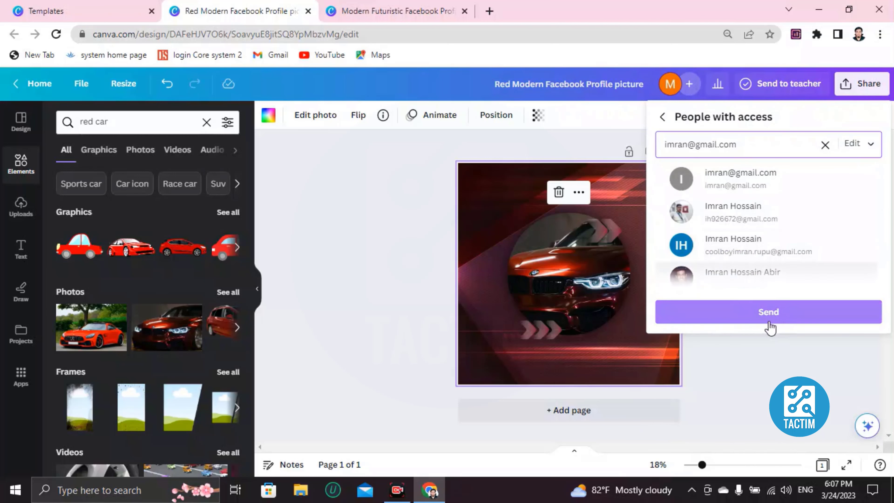